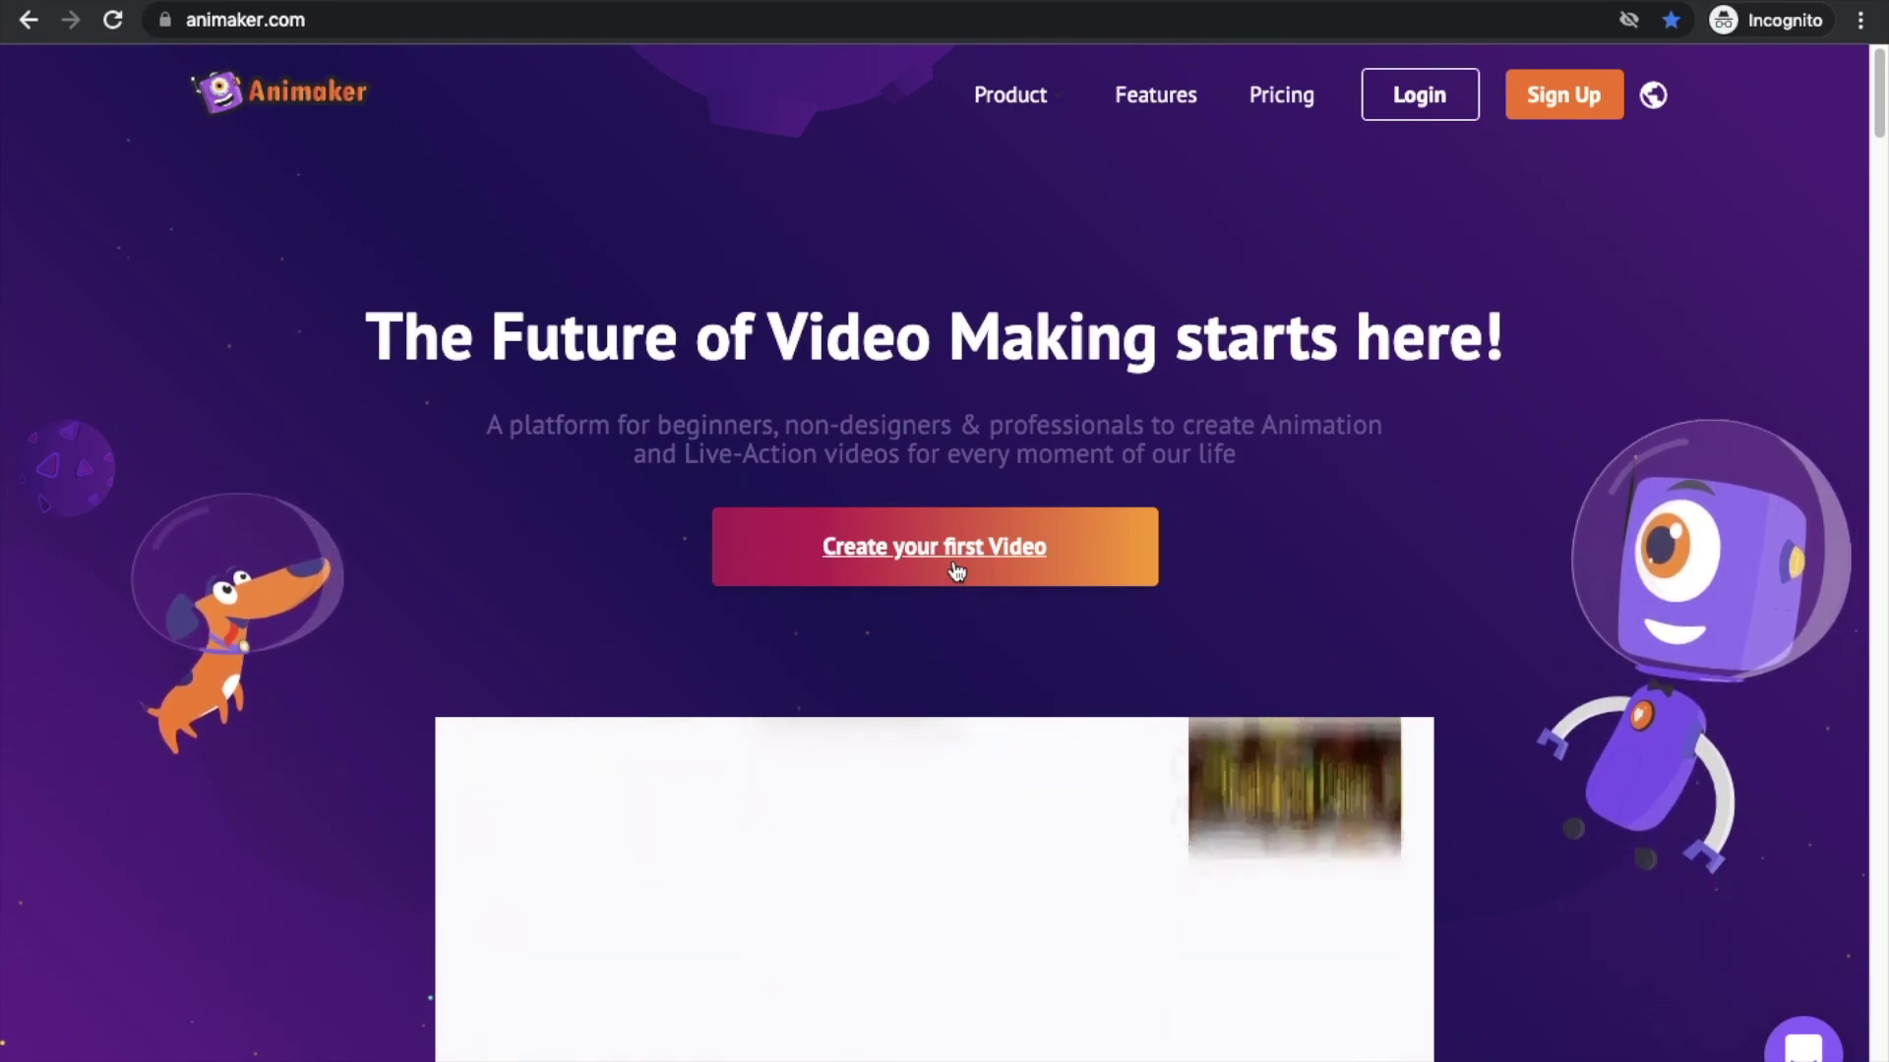
- Start a first video as a square project from a blank template
click(956, 571)
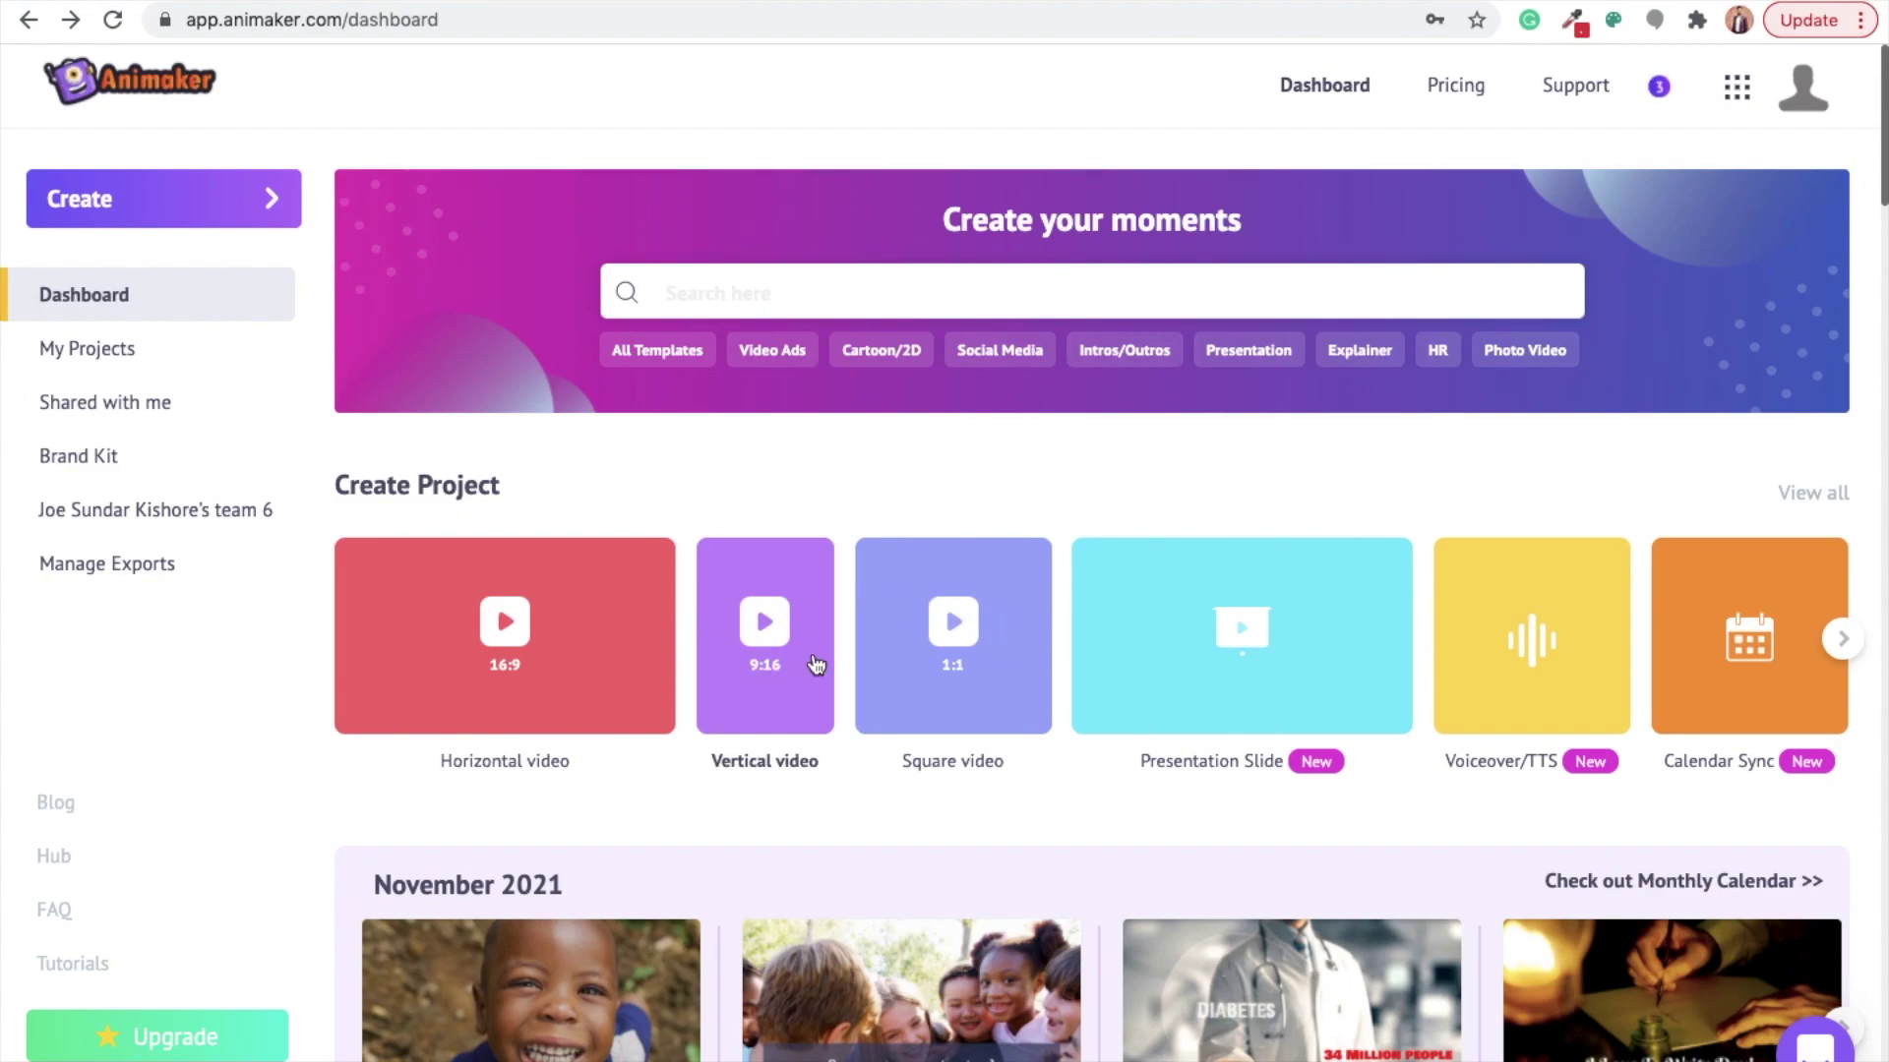
click(958, 658)
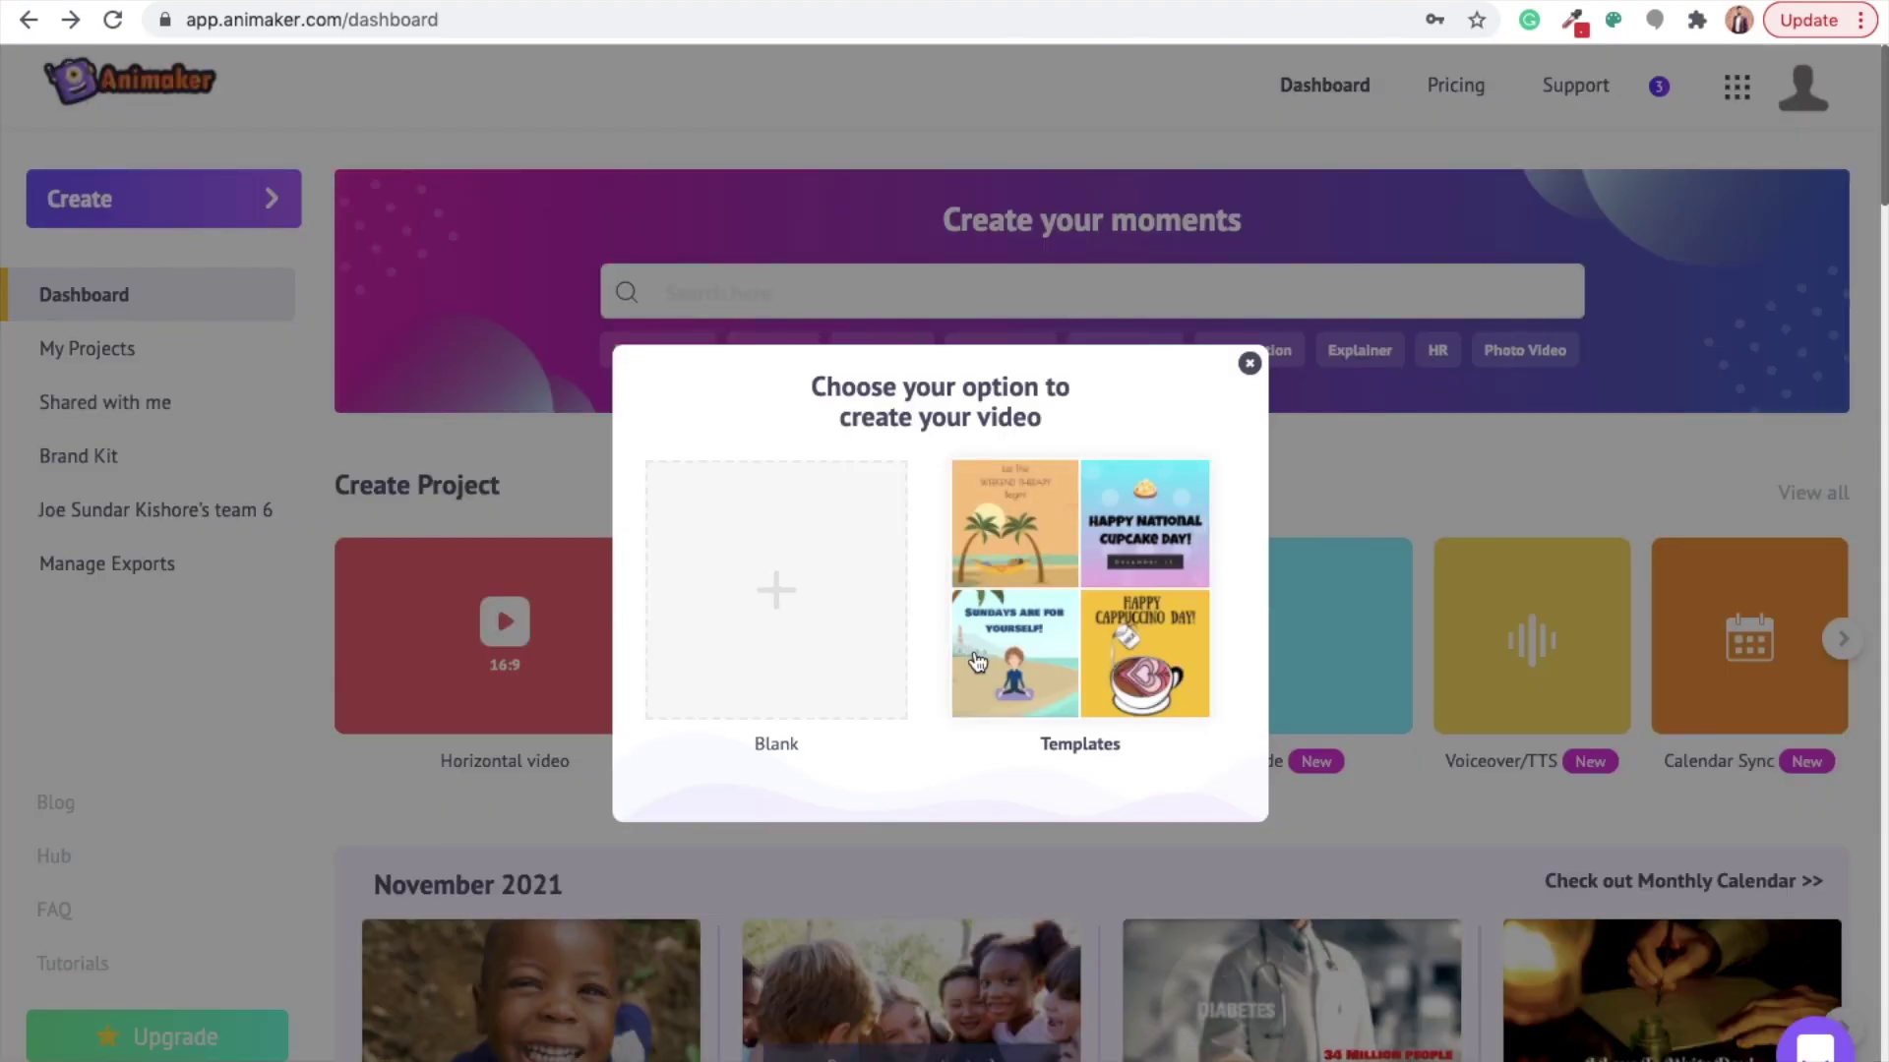
click(764, 636)
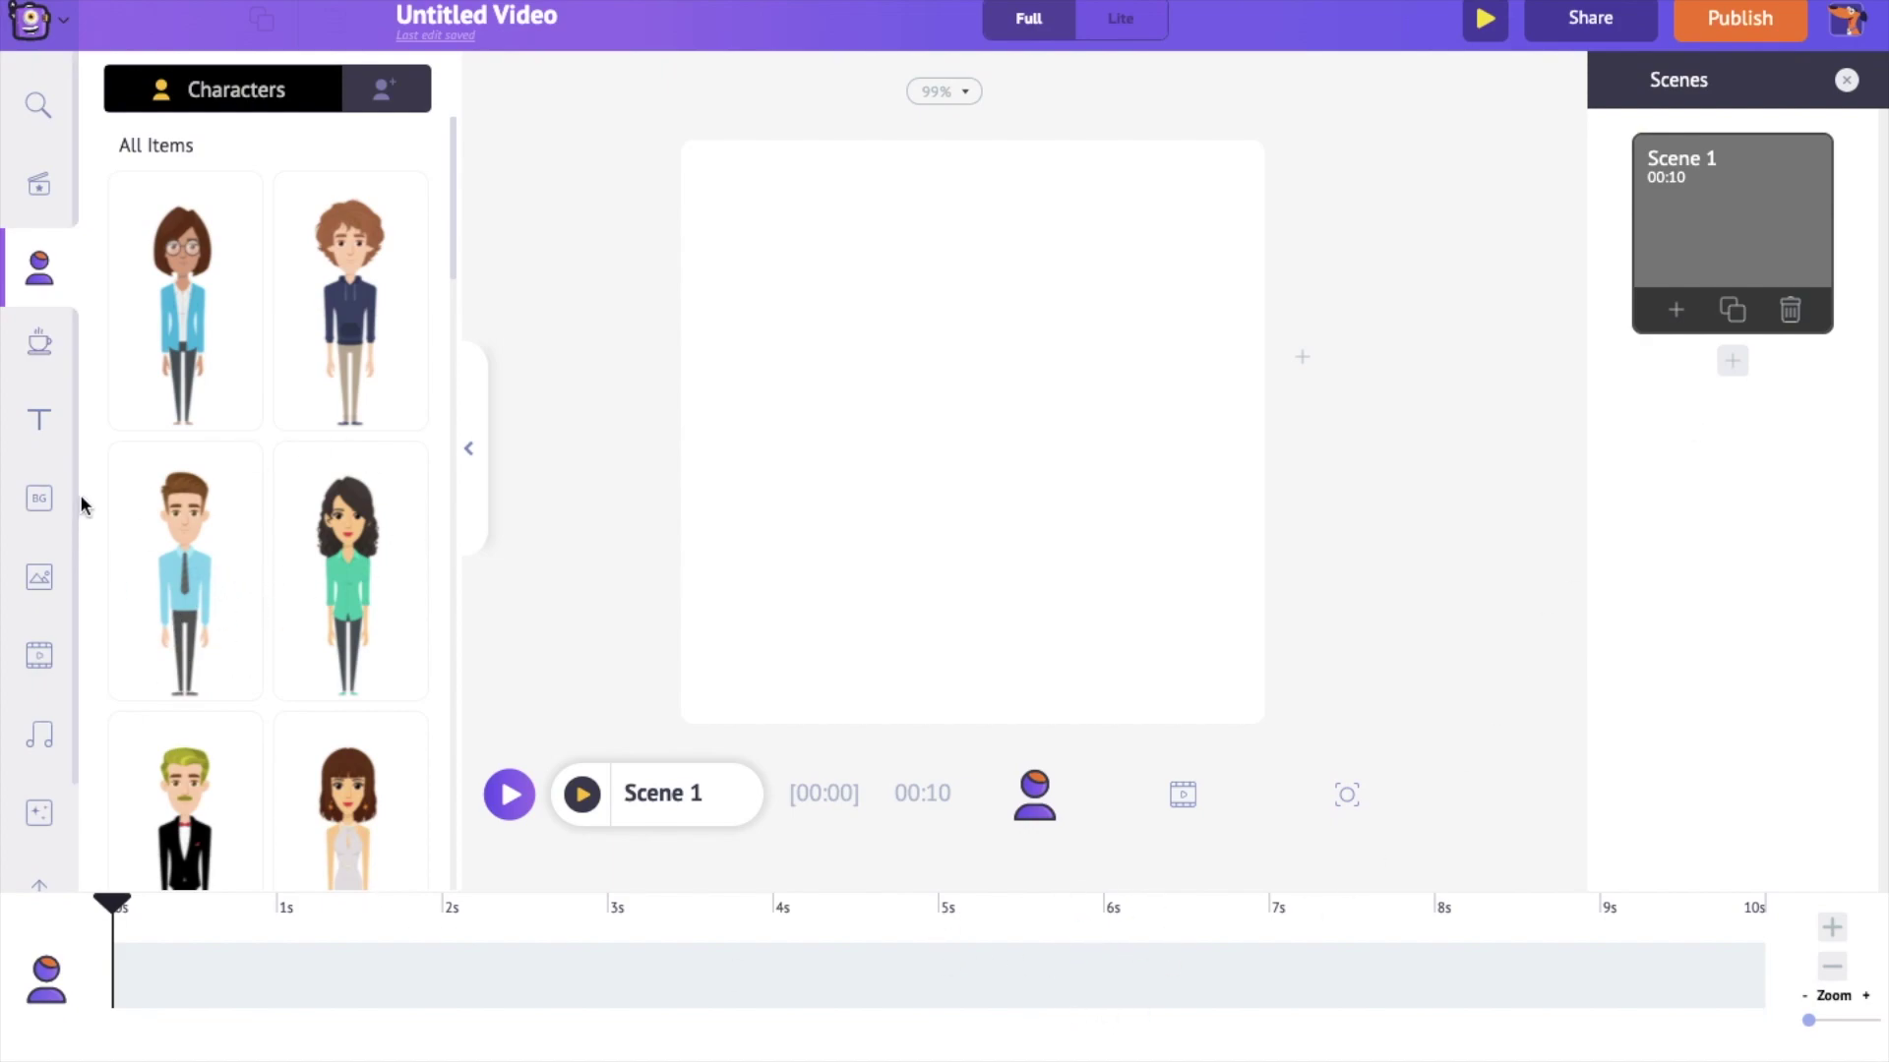
scroll(51, 502, down, 2)
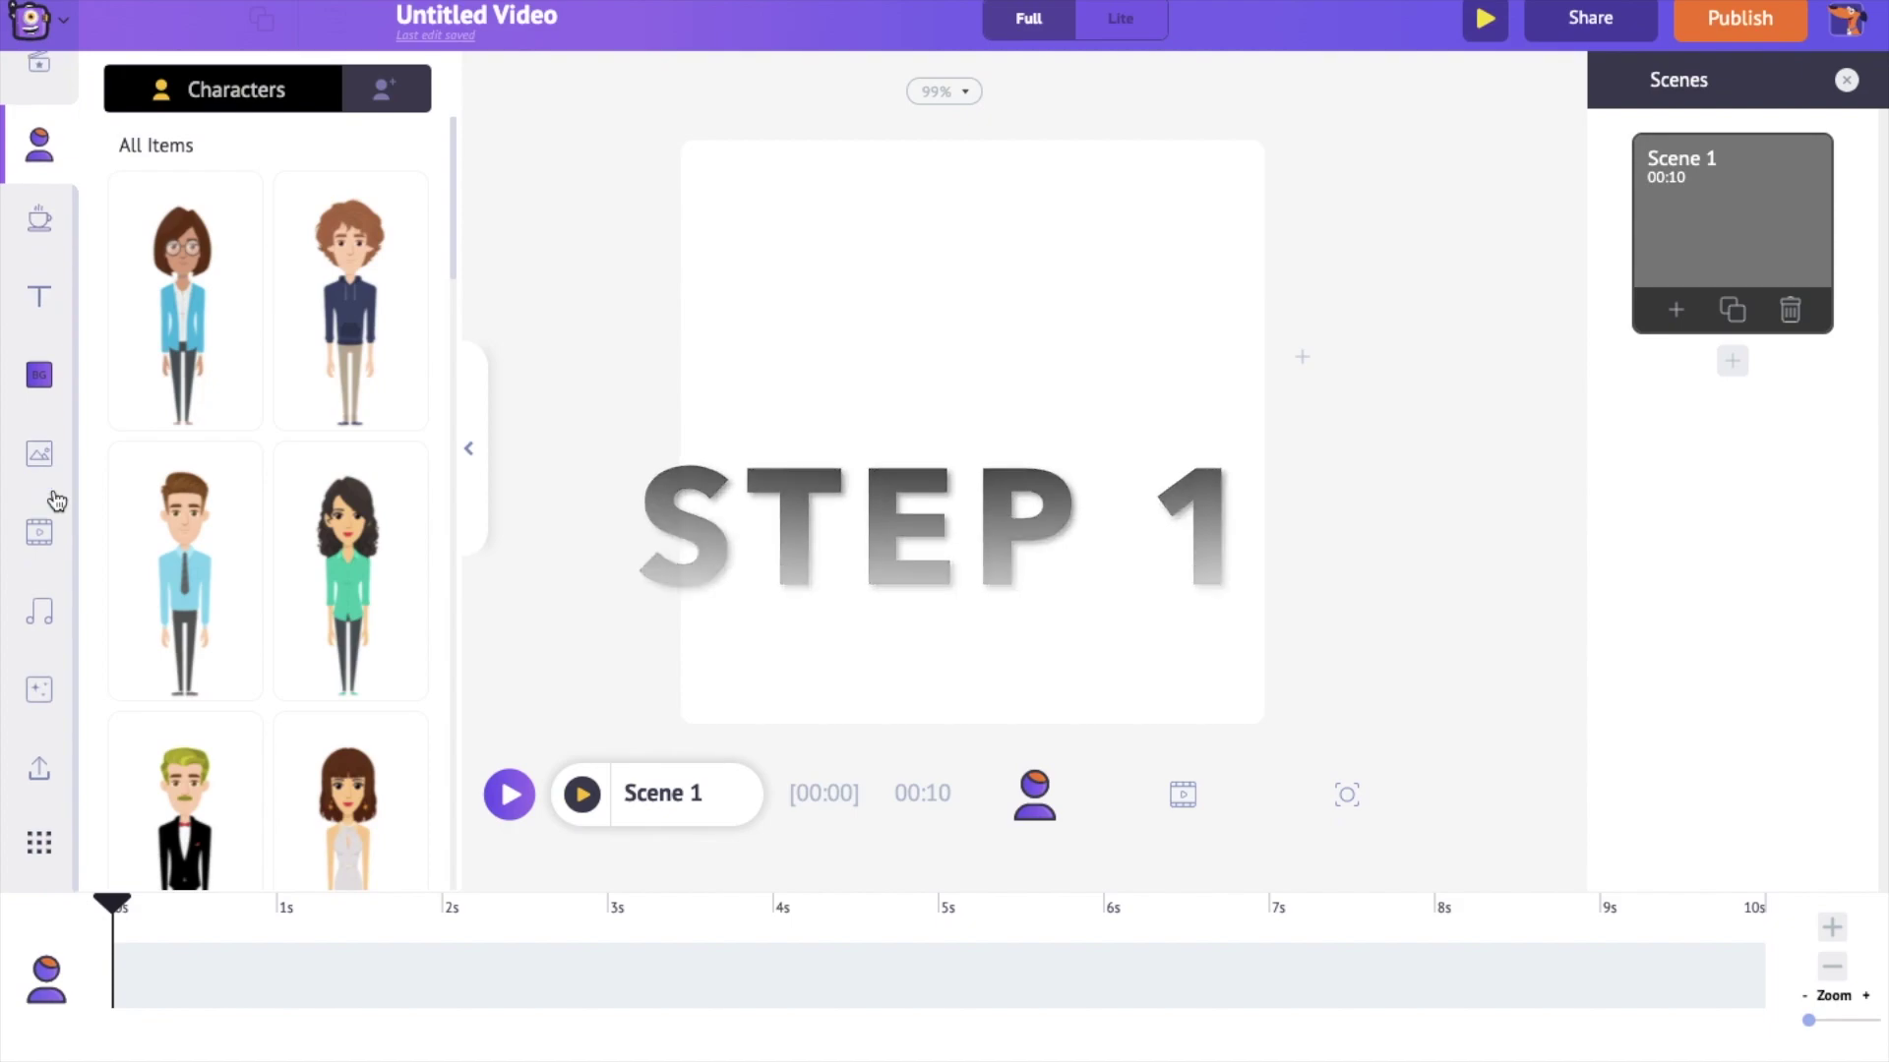
- Open the Upload library showing existing folders and uploaded media
click(40, 769)
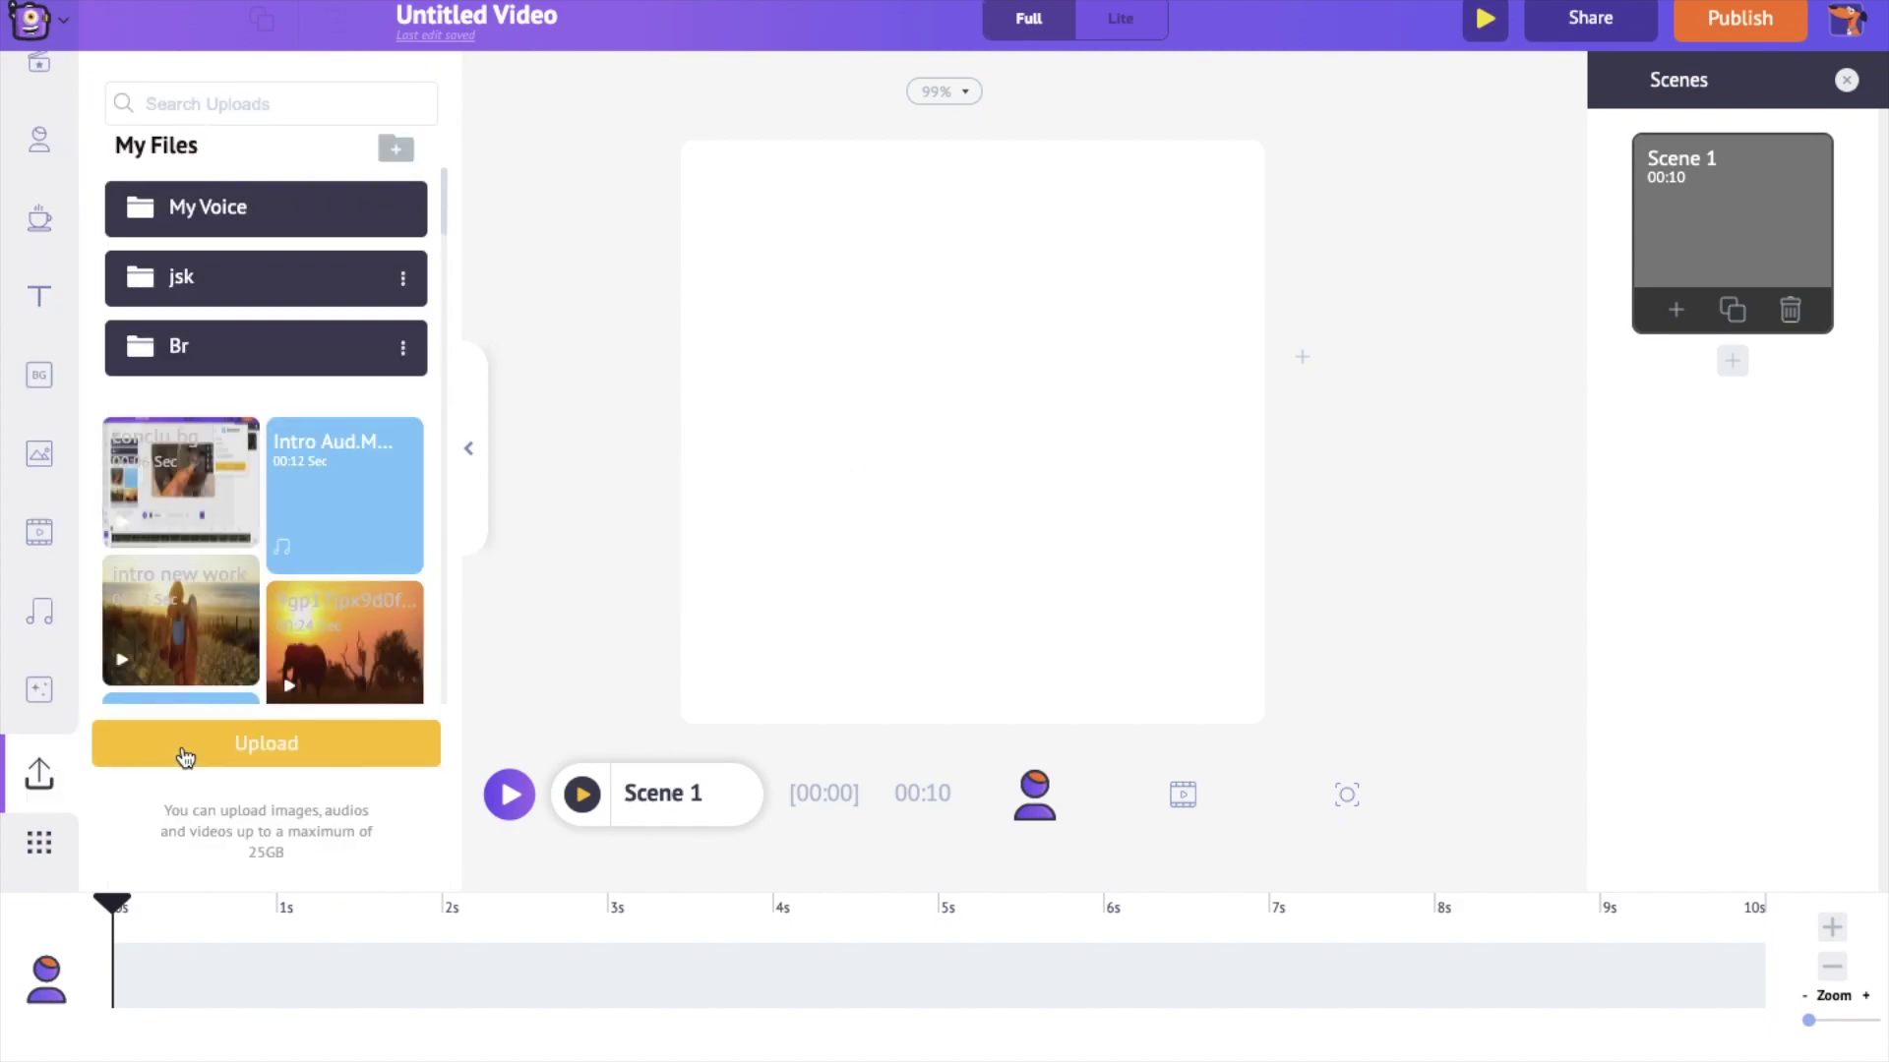
- Upload the cat-playing-piano mp4 and add it to Scene 1, making it 12 seconds long
click(184, 758)
click(700, 41)
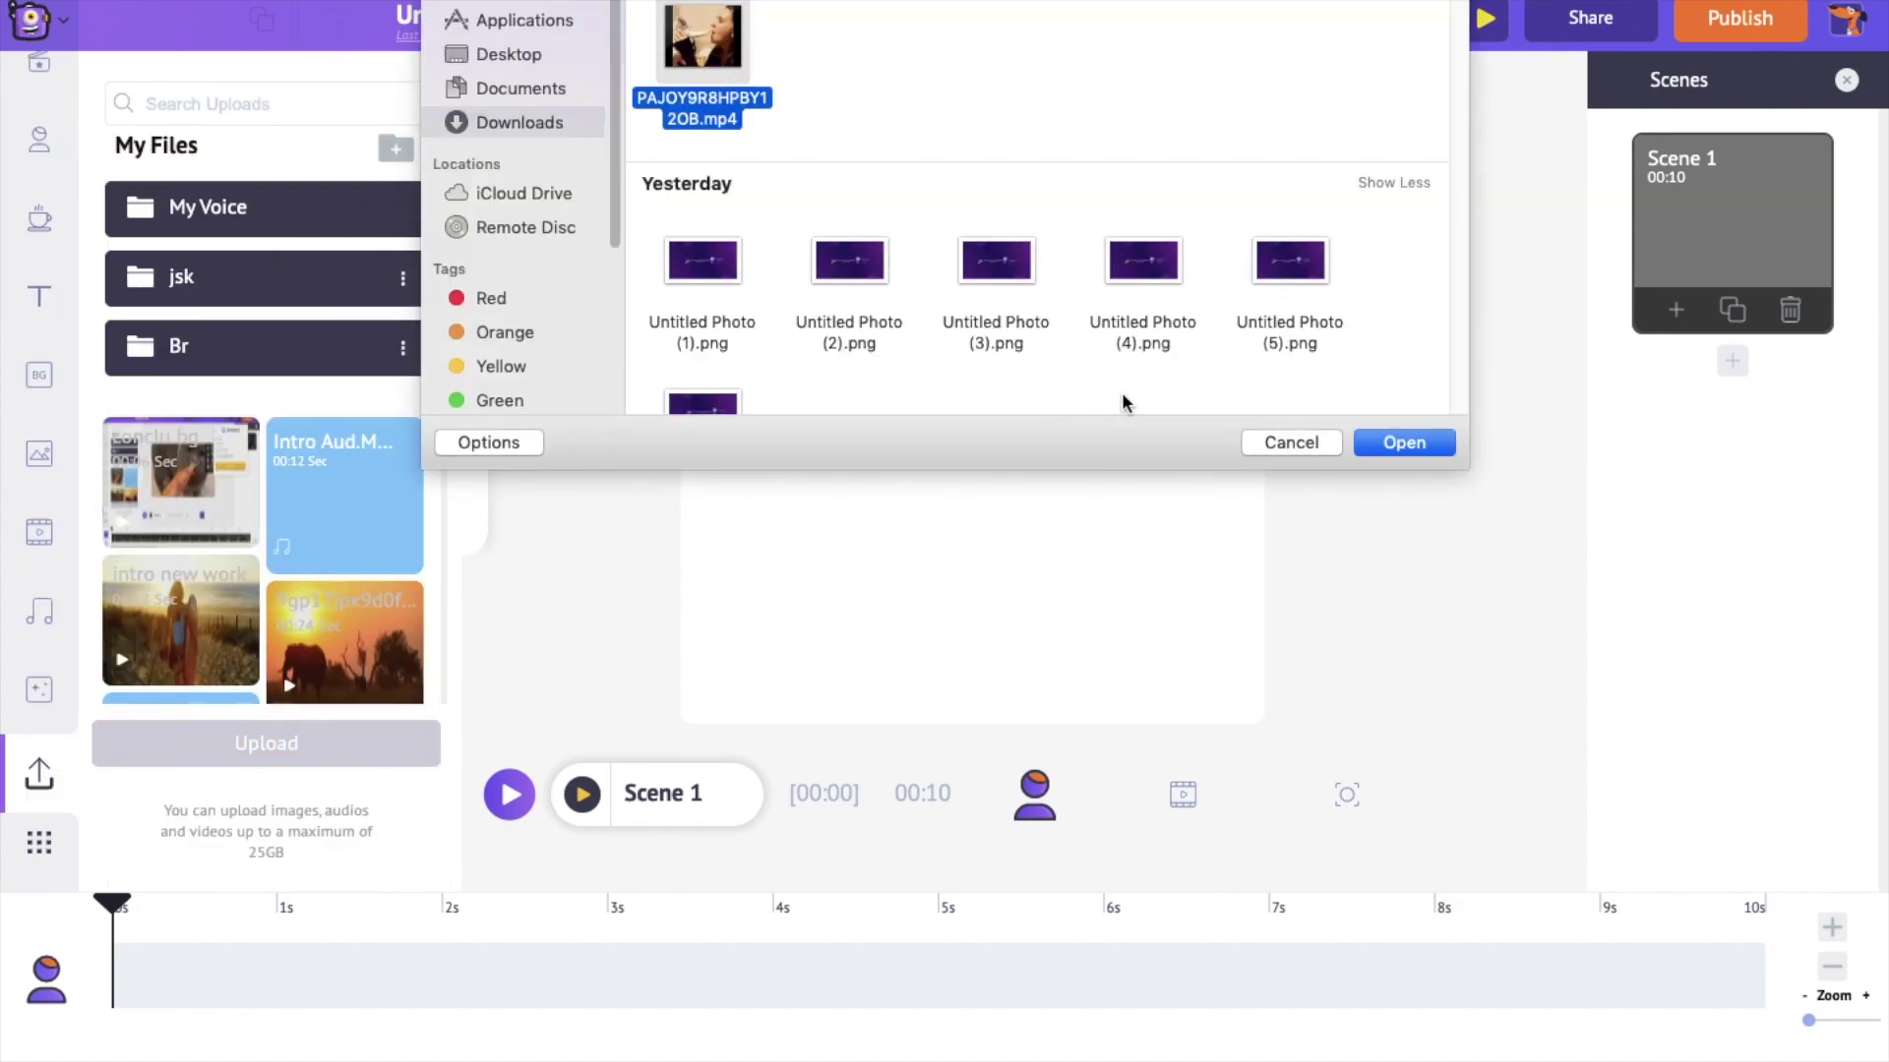
key(Return)
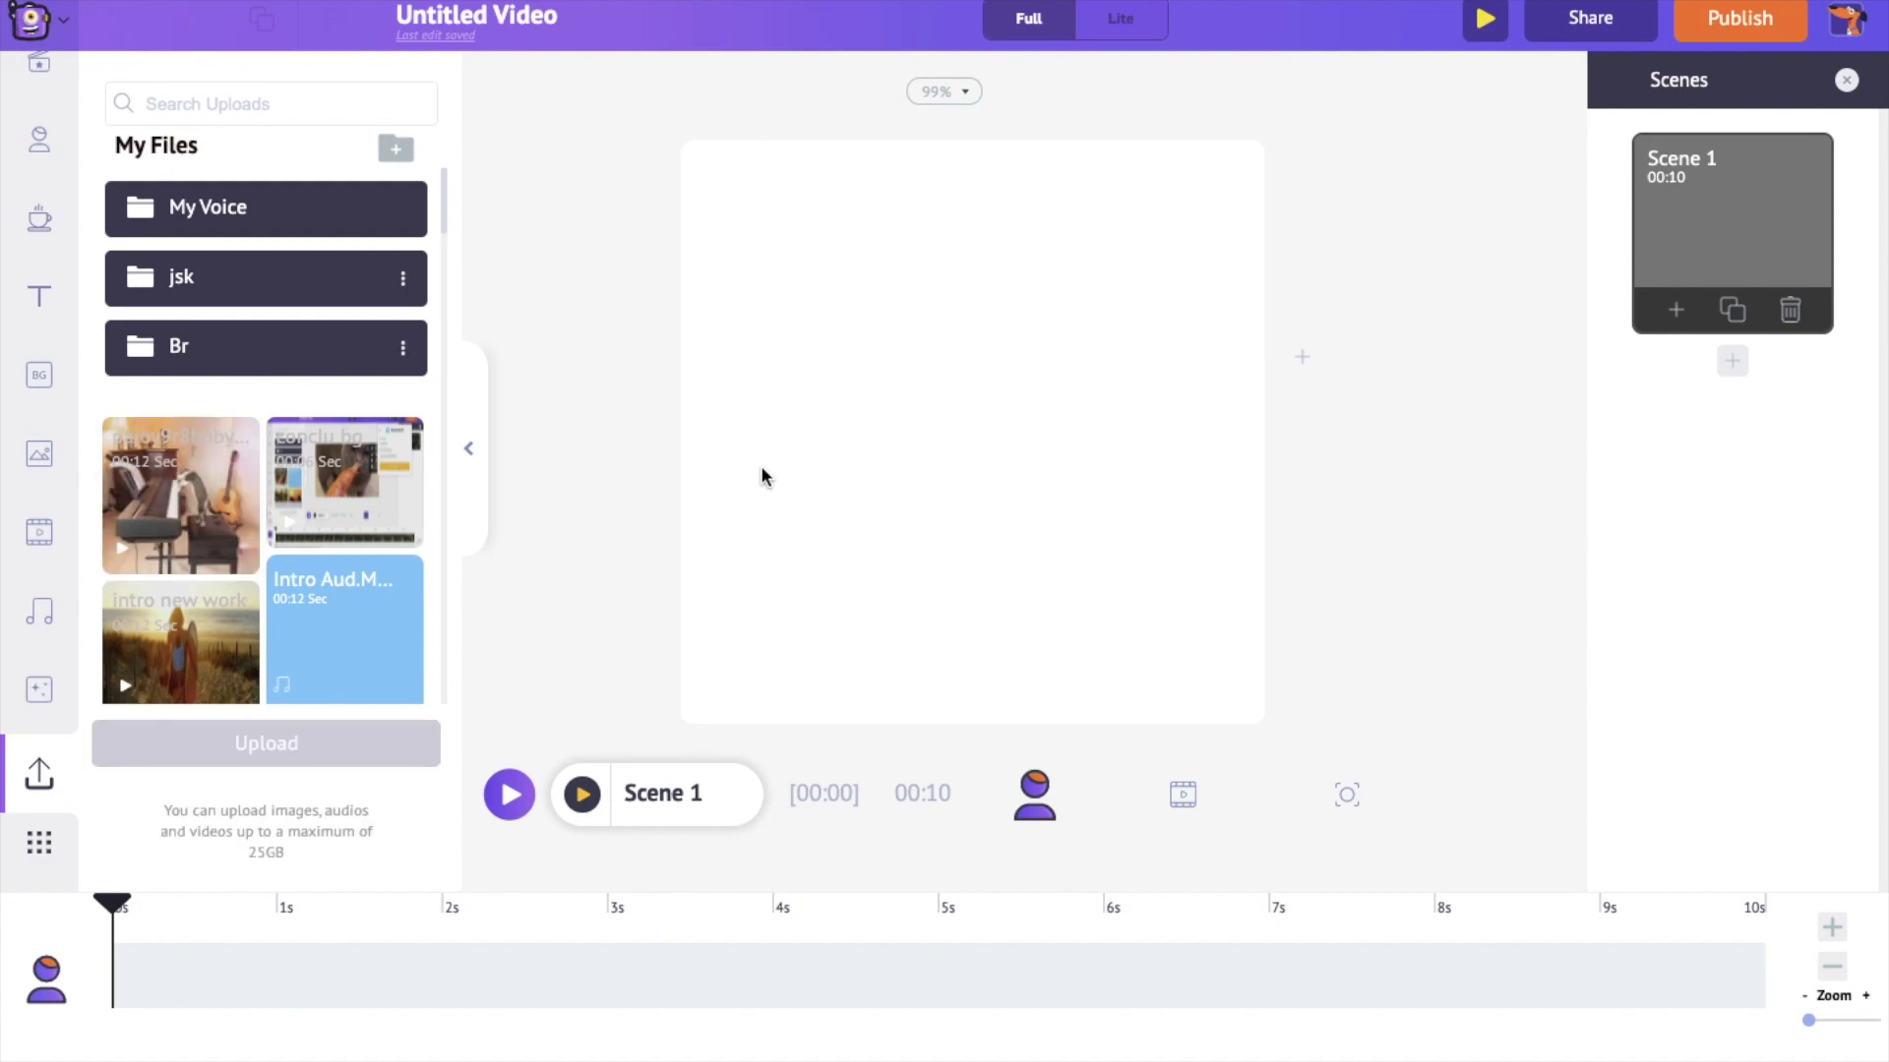
click(177, 519)
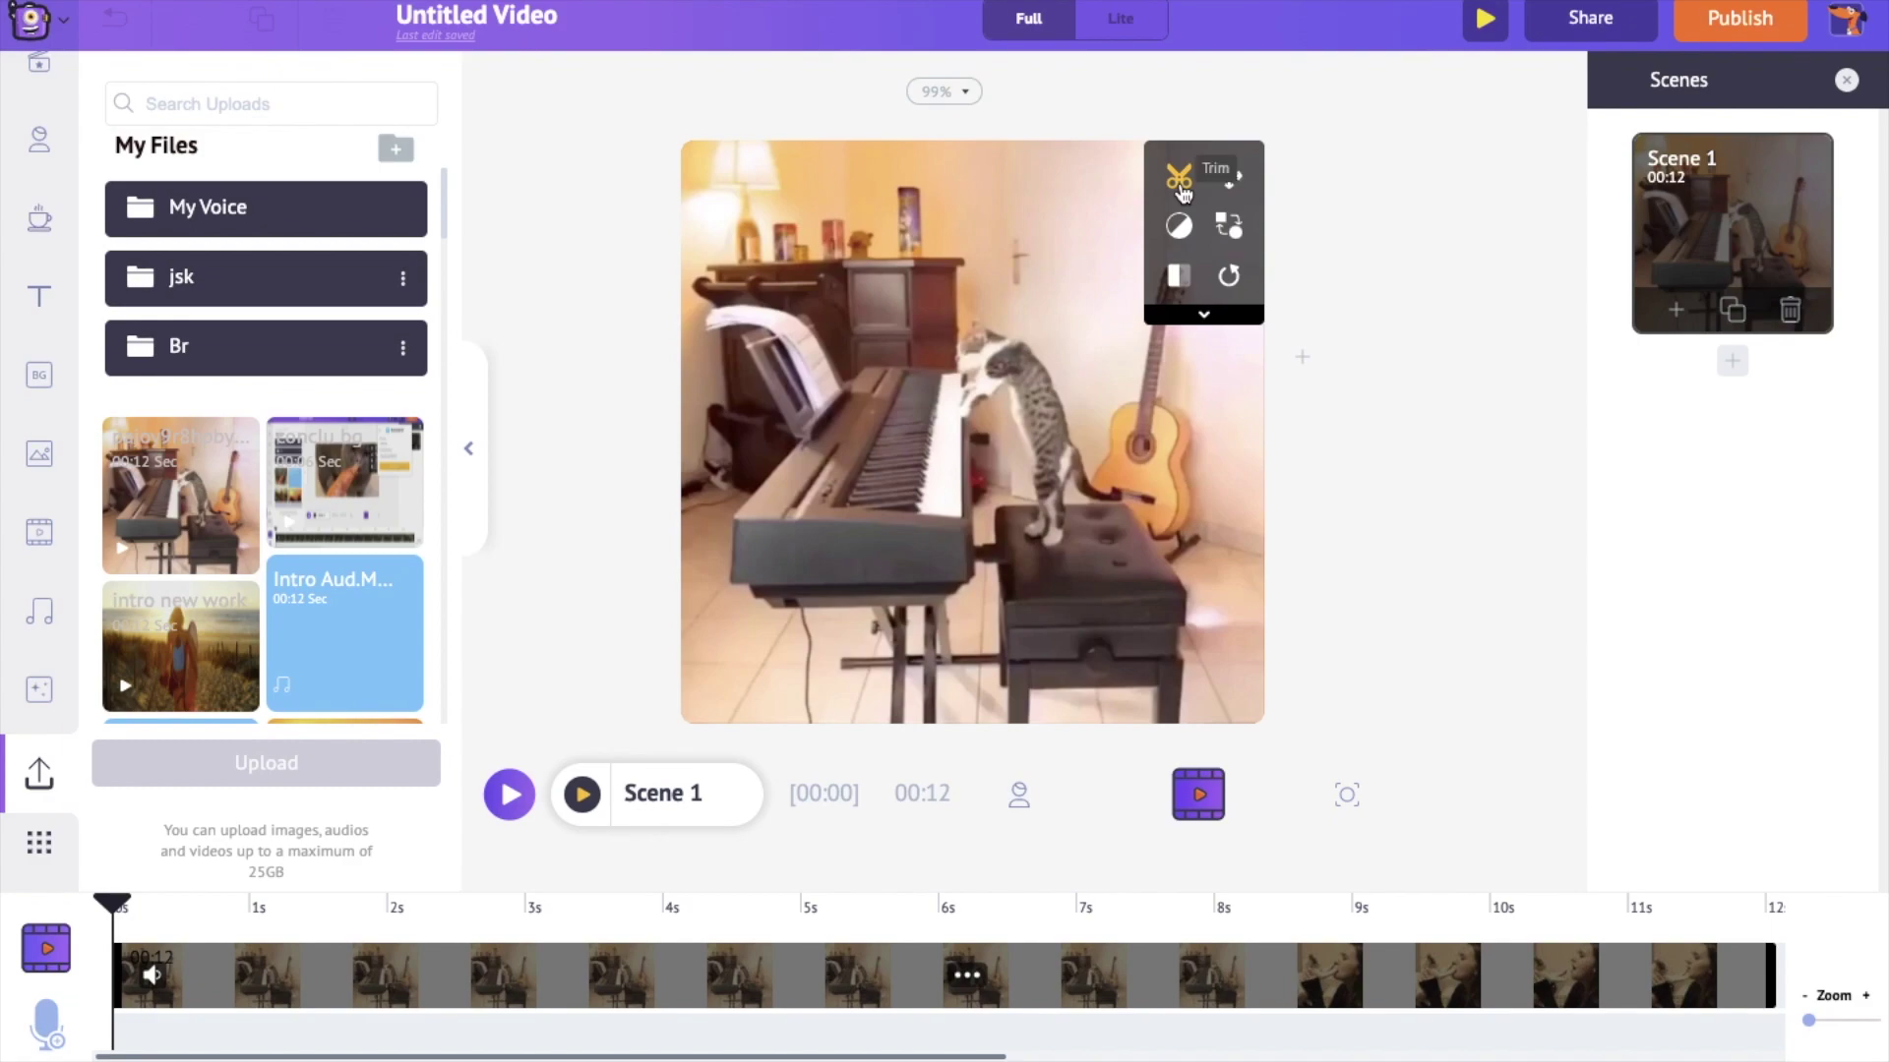
- Trim the piano video's end so the clip and Scene 1 last about 7.1 seconds
click(1179, 180)
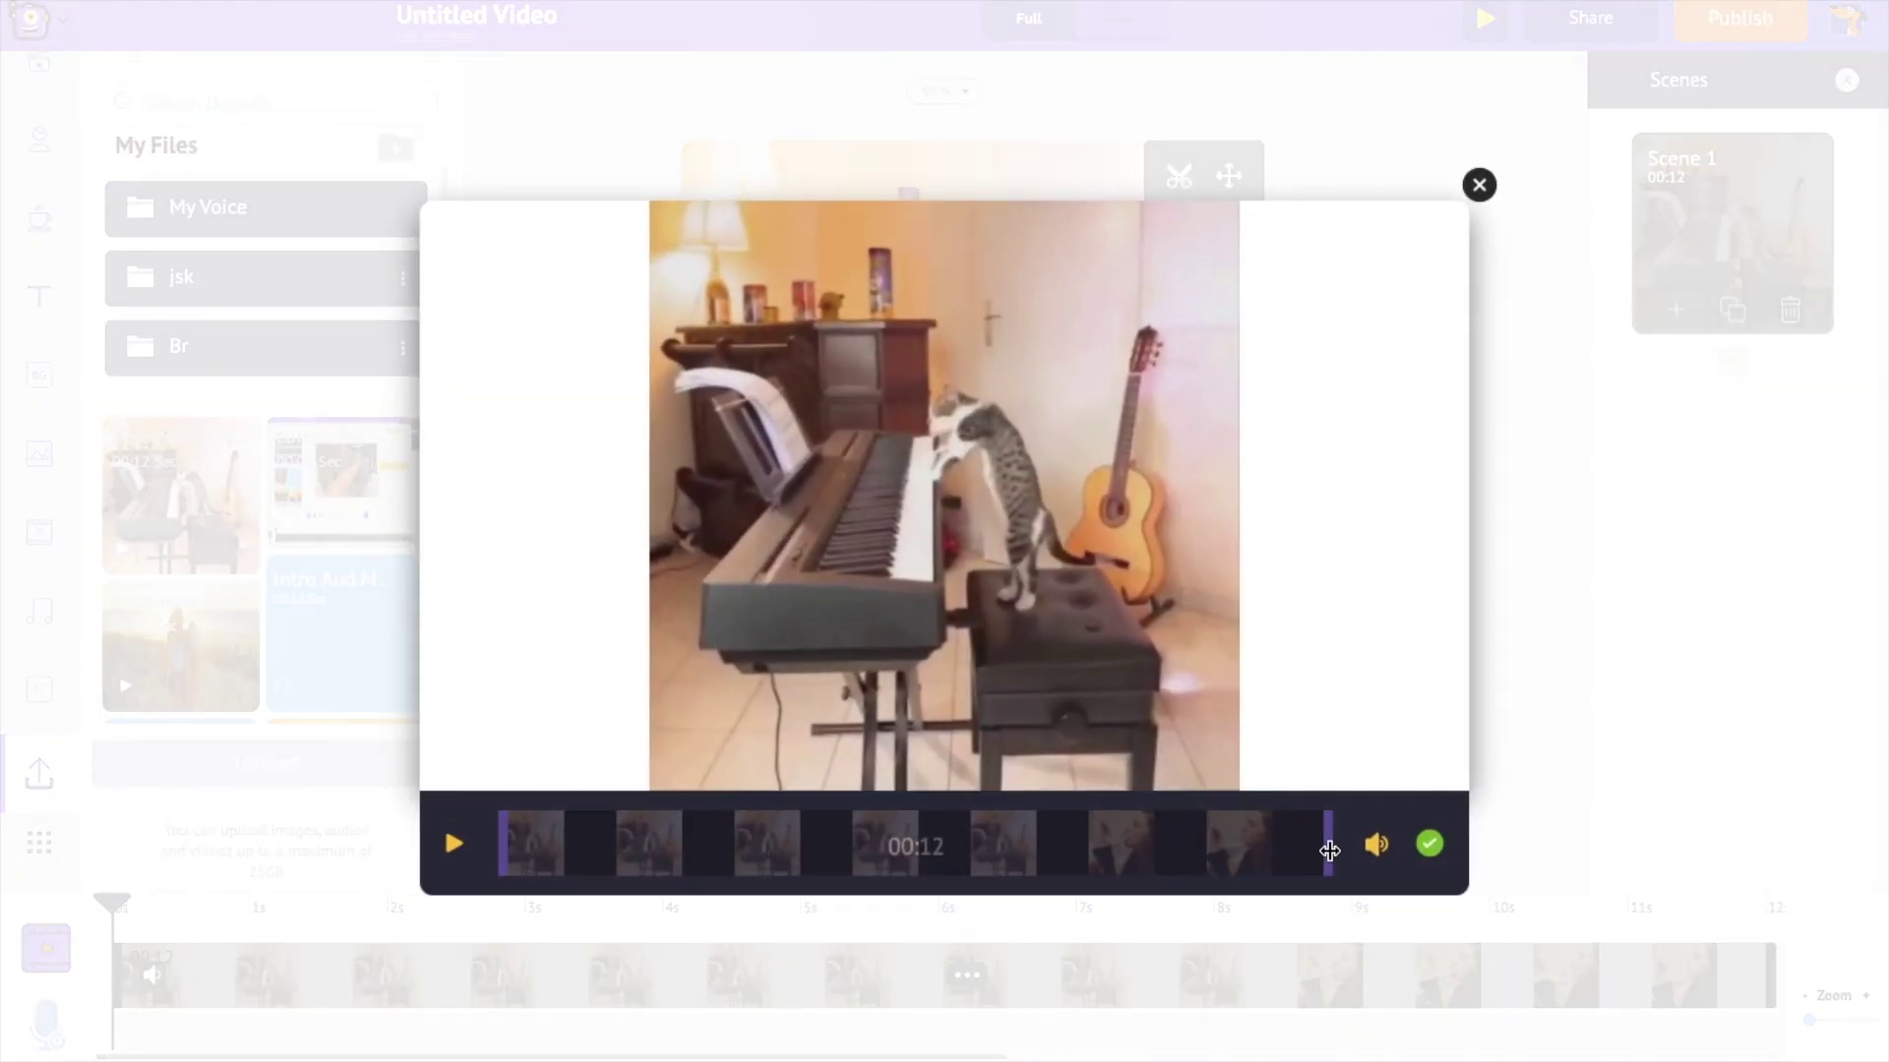
mouse_move(1330, 850)
mouse_down()
mouse_move(1086, 872)
mouse_move(989, 856)
mouse_up()
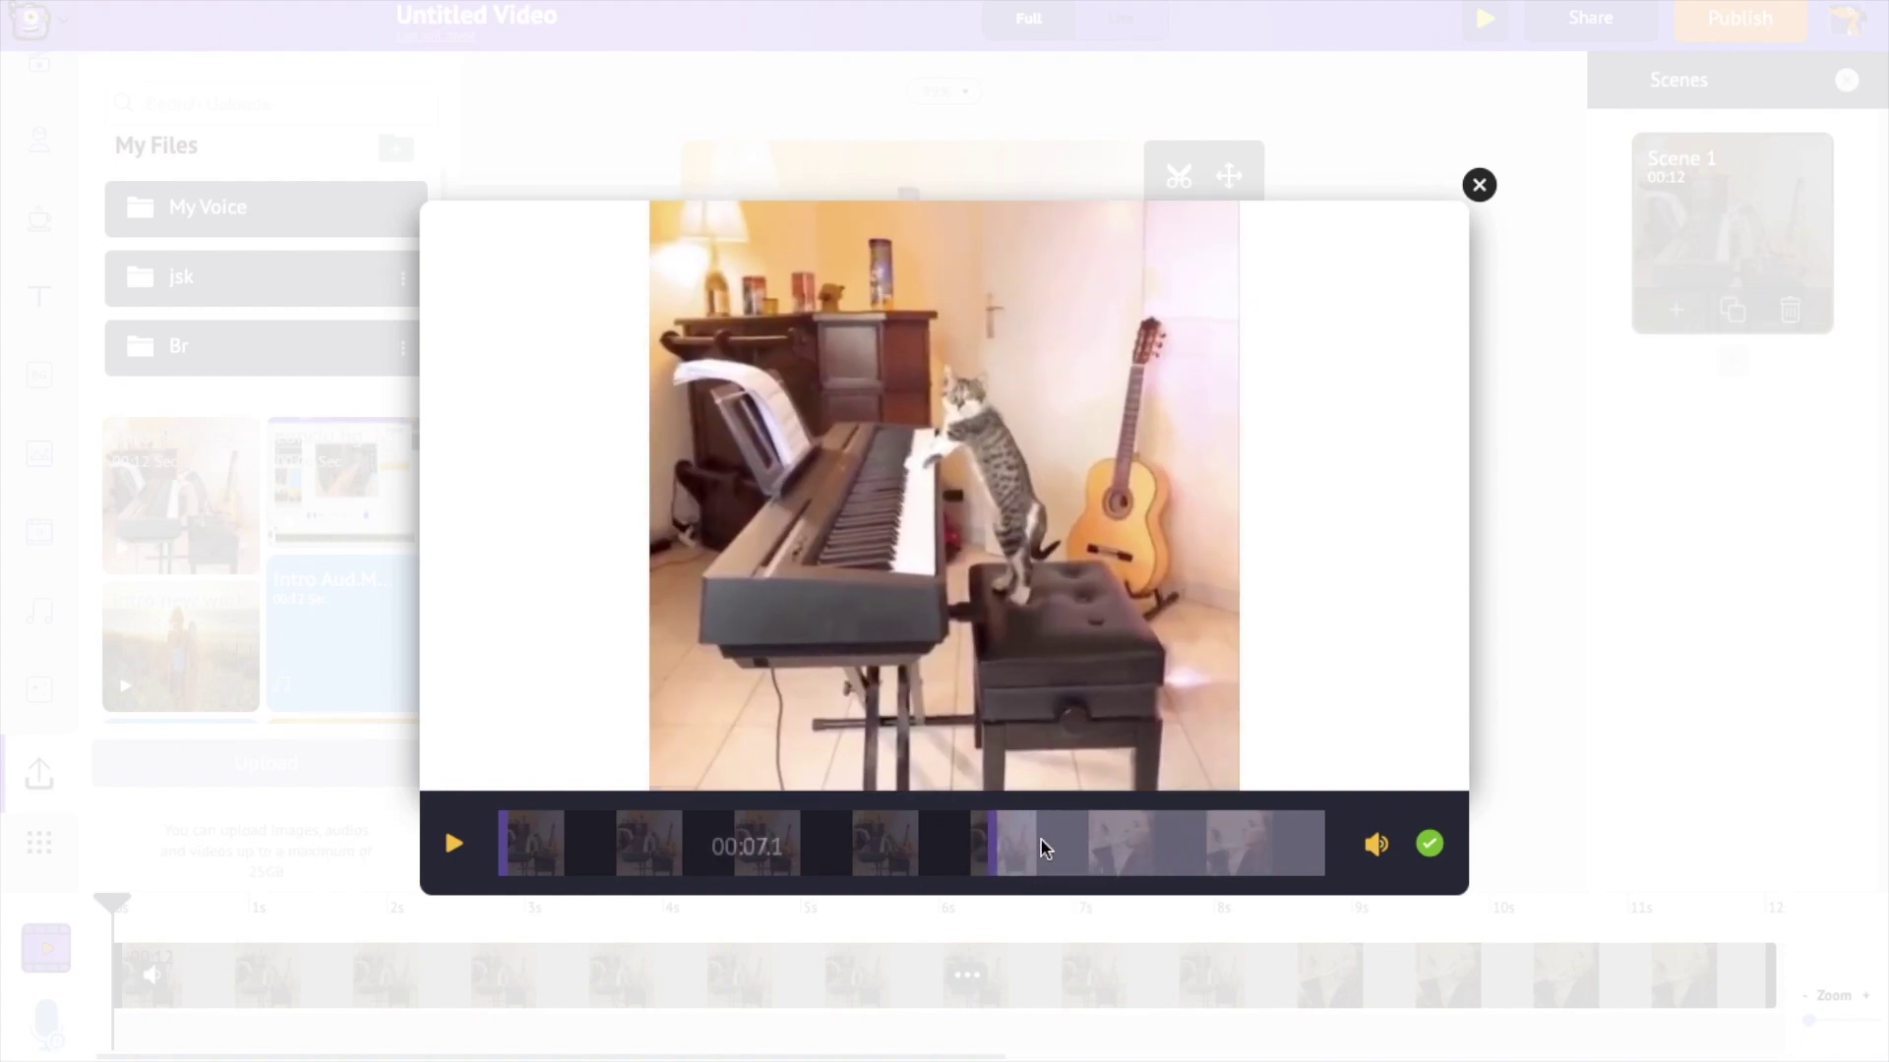
click(1428, 845)
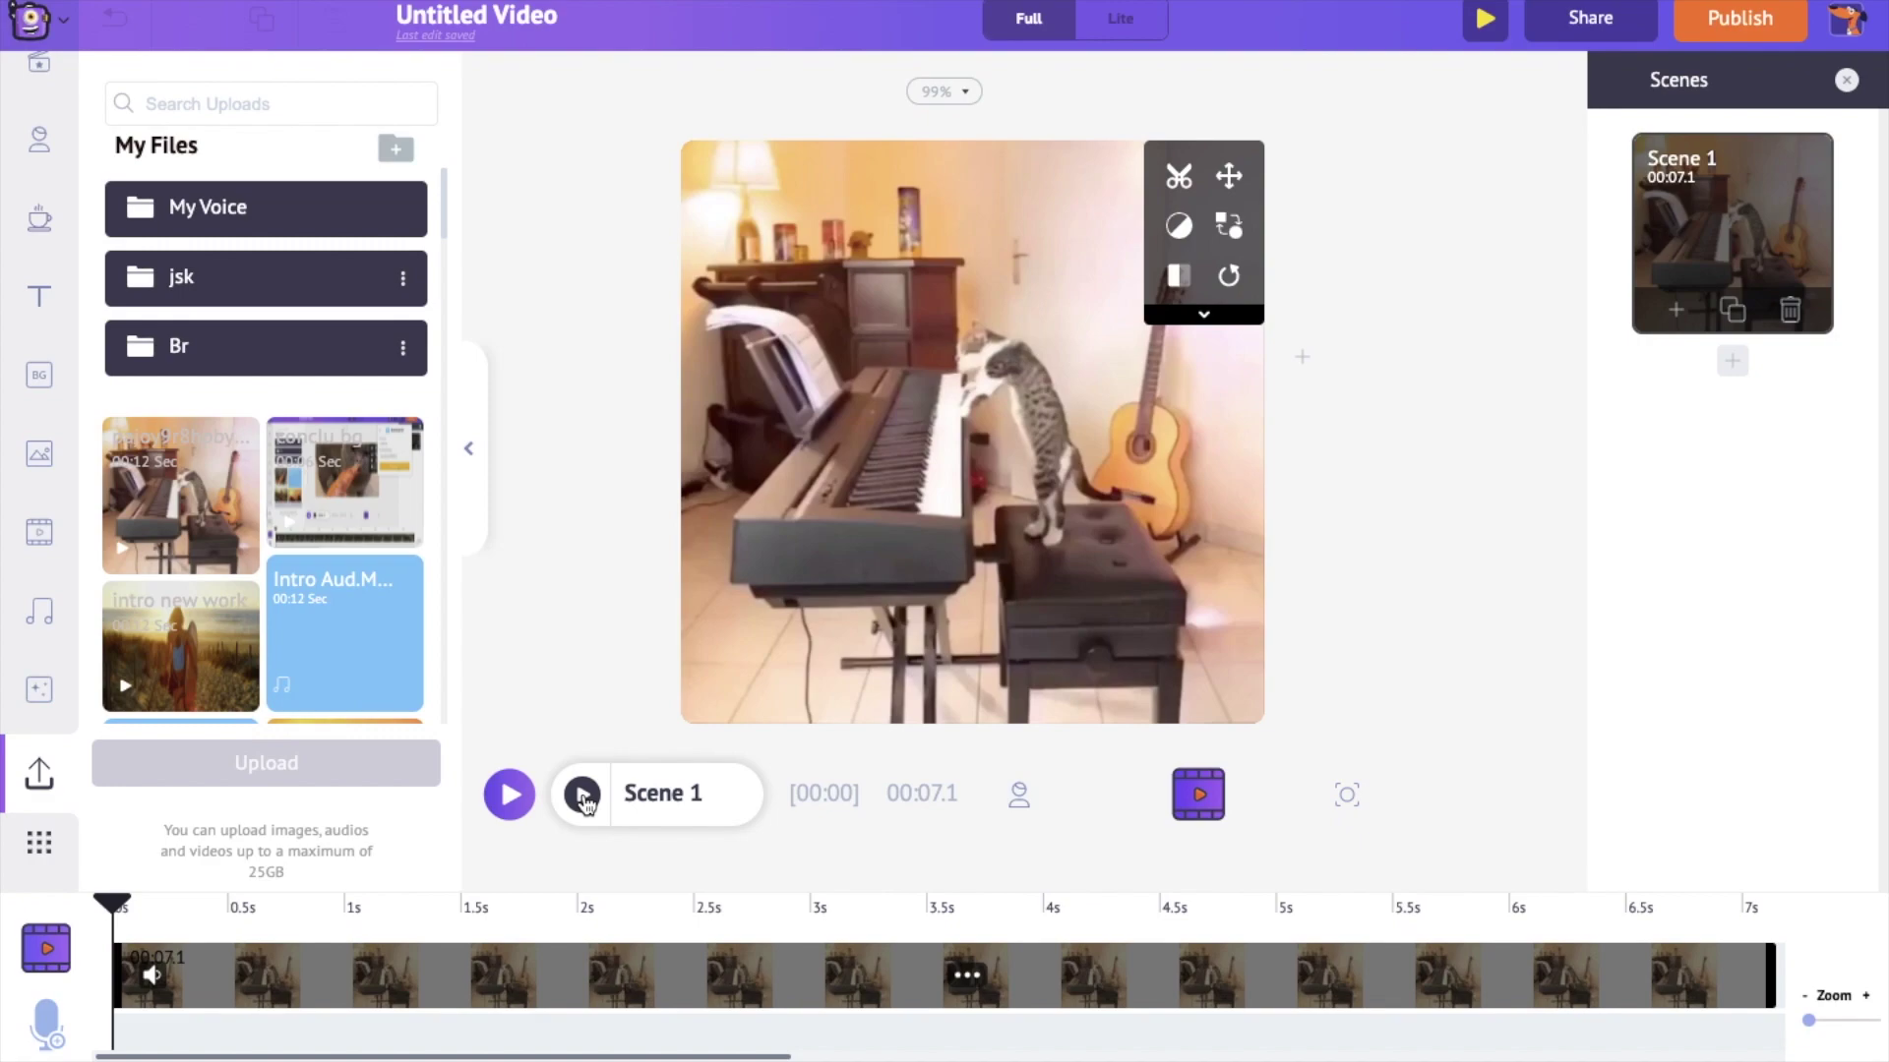
click(583, 796)
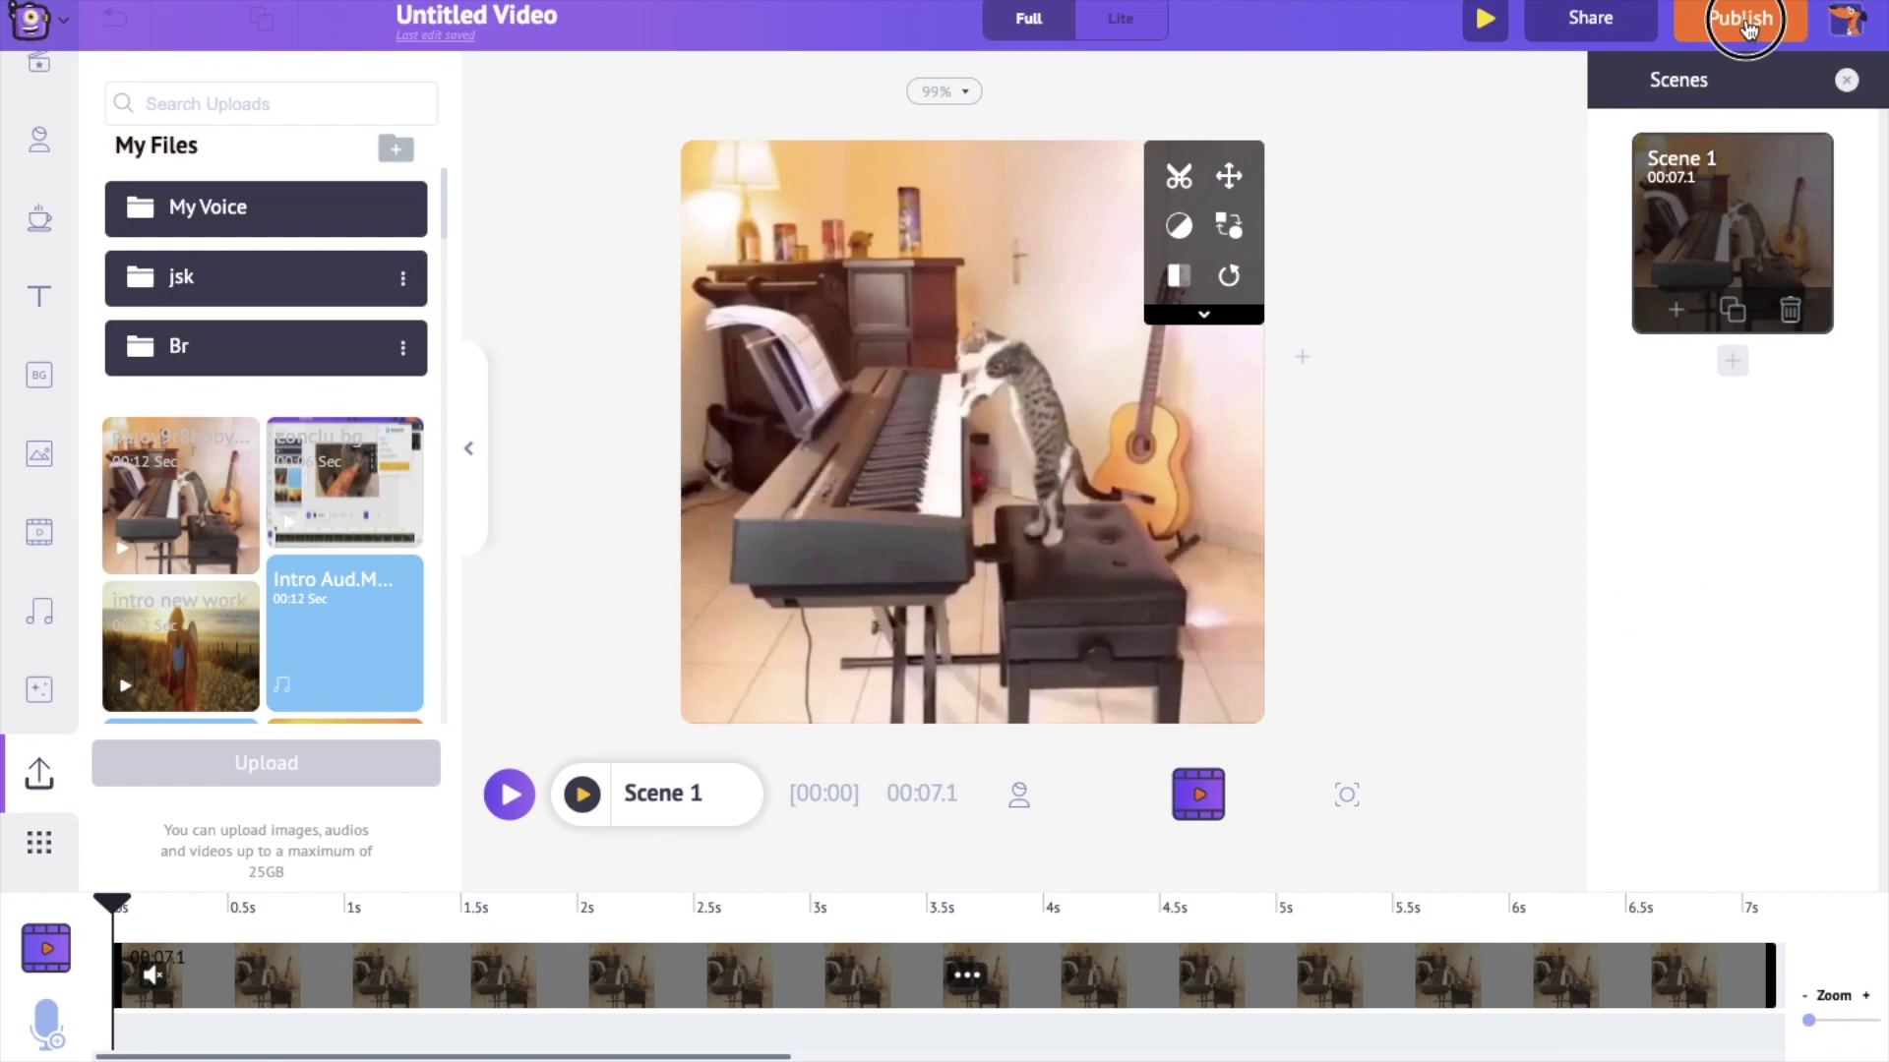
click(1746, 28)
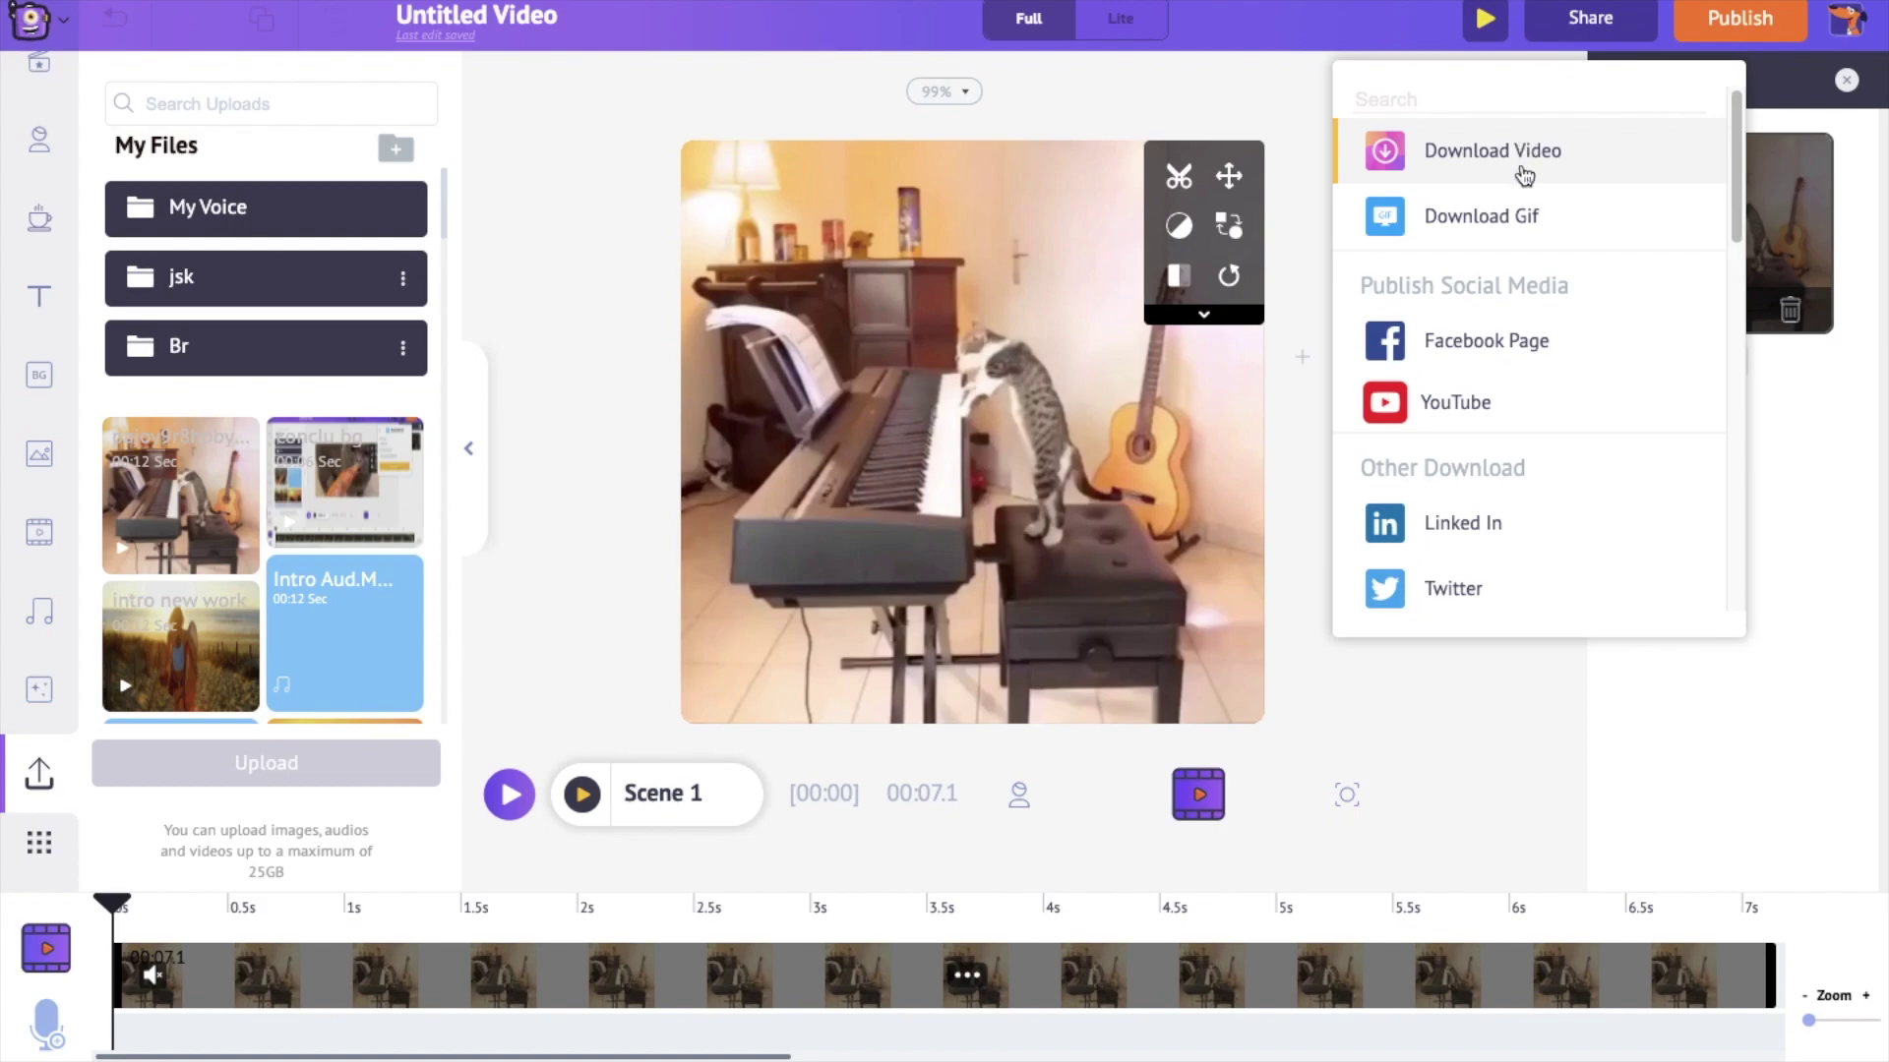
- Choose Download Gif to show the 450x450 'Untitled Gif' export panel
click(1521, 219)
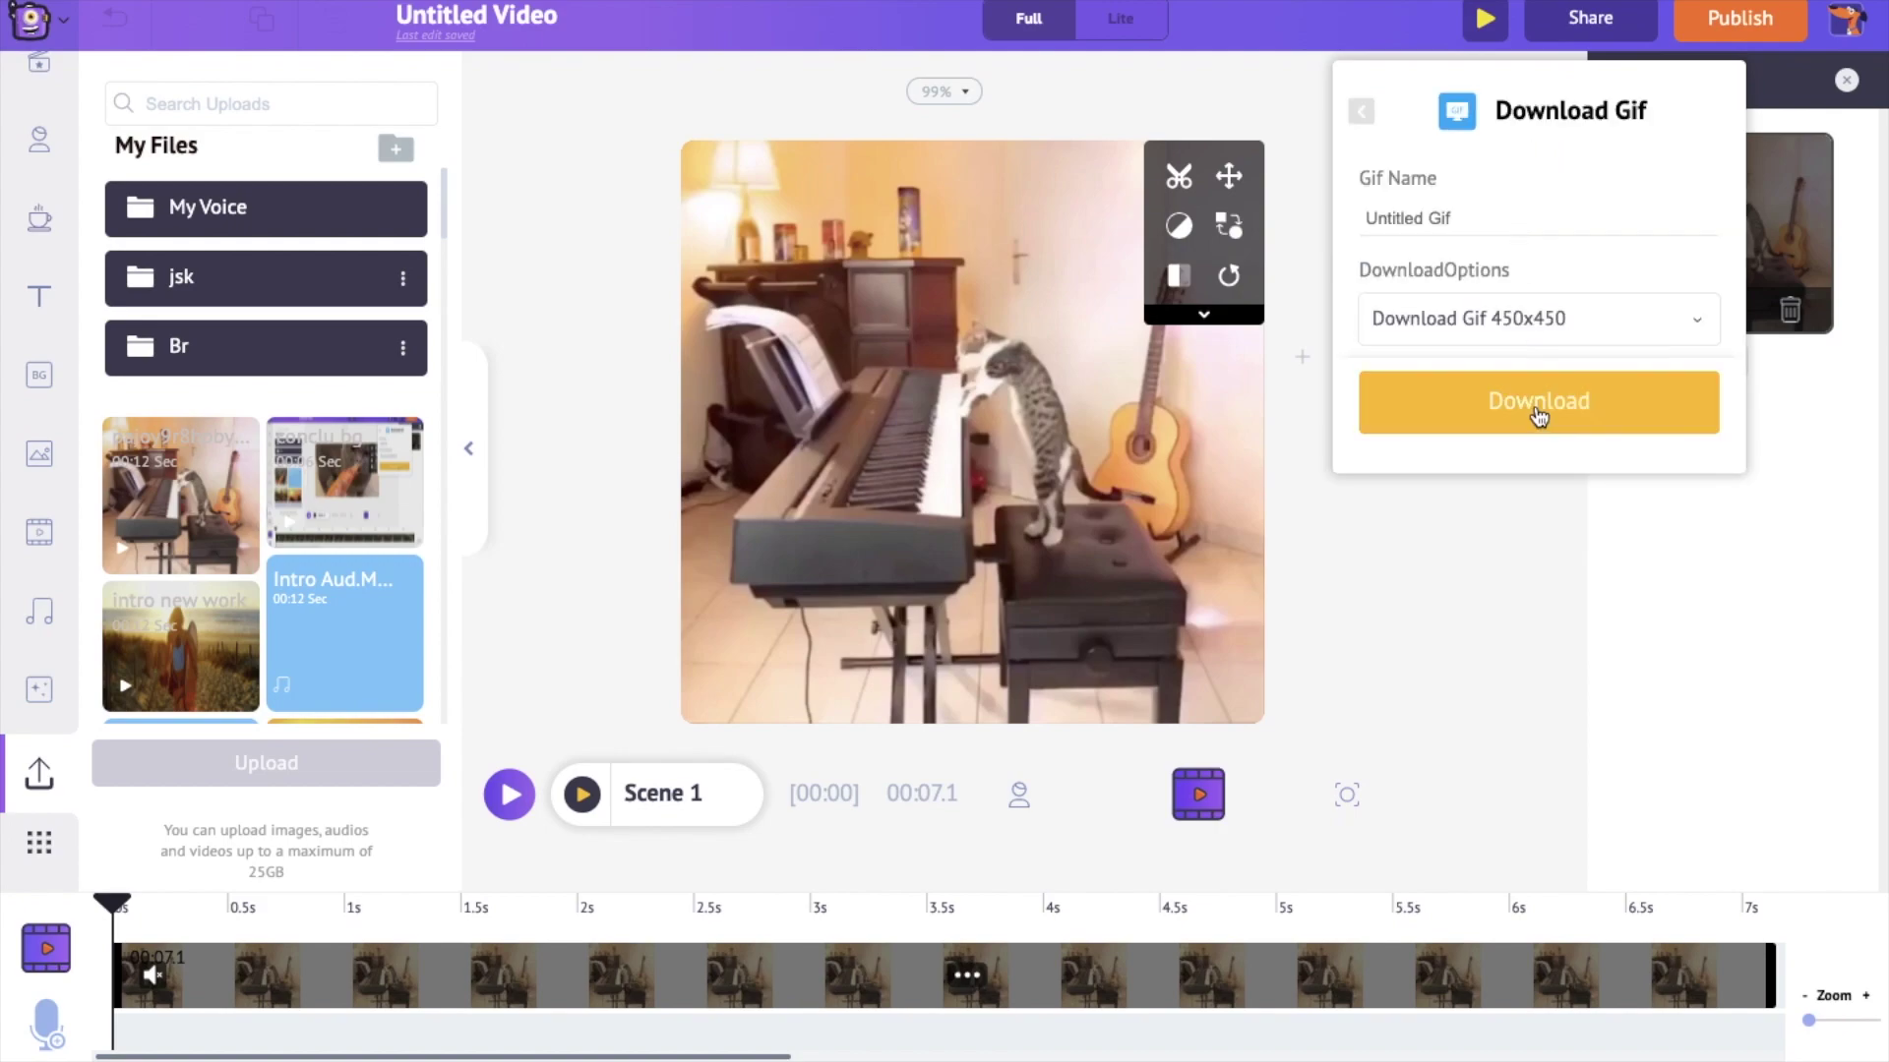